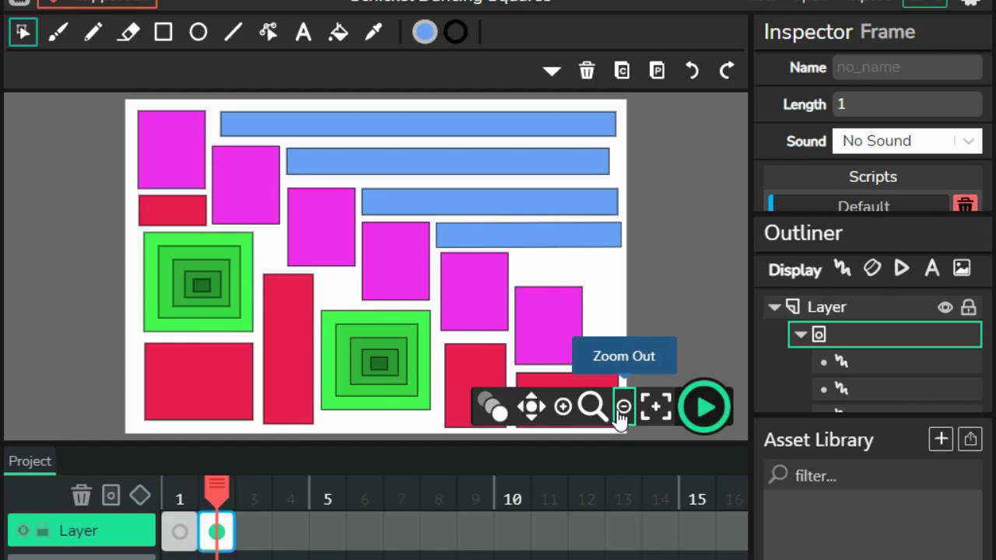
# Copy all the artwork from frame 2 and paste it into a new frame 3.
pyautogui.click(623, 408)
pyautogui.click(622, 407)
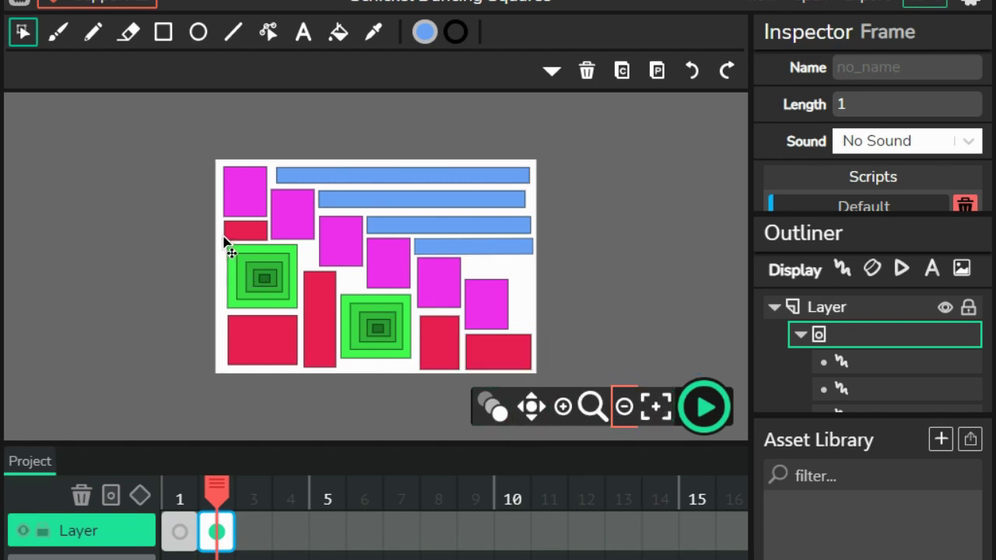
pyautogui.moveTo(256, 537)
pyautogui.click(197, 249)
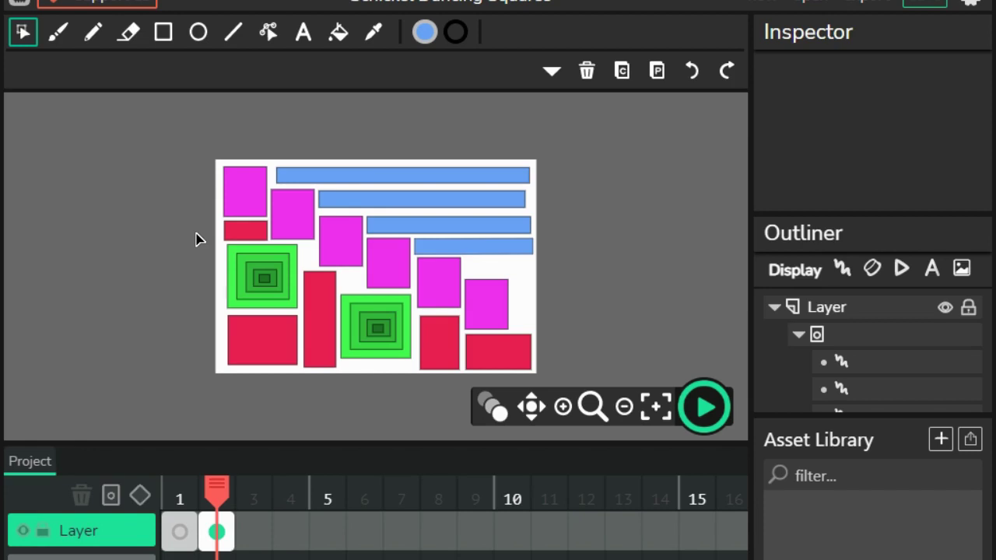
pyautogui.hotkey('ctrl', 'a')
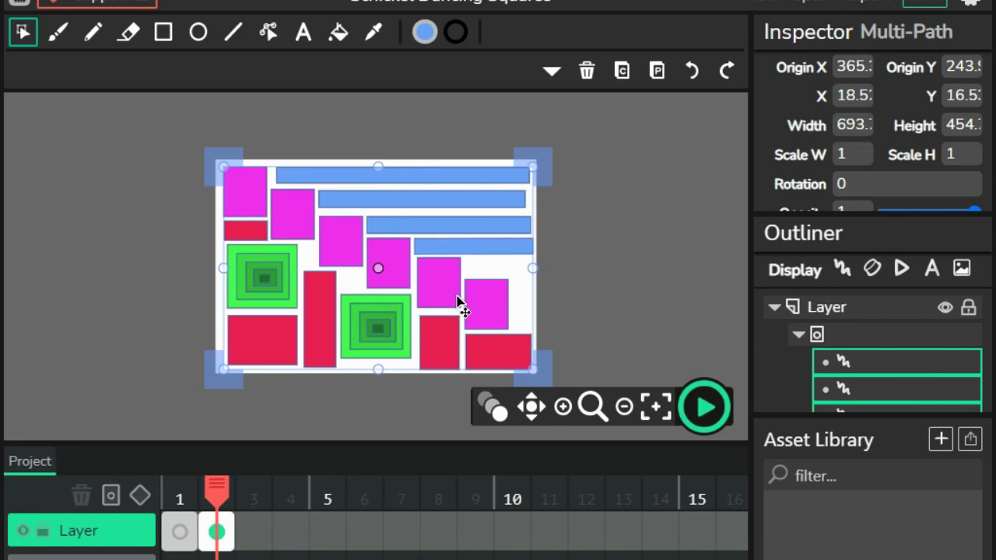
pyautogui.moveTo(256, 537)
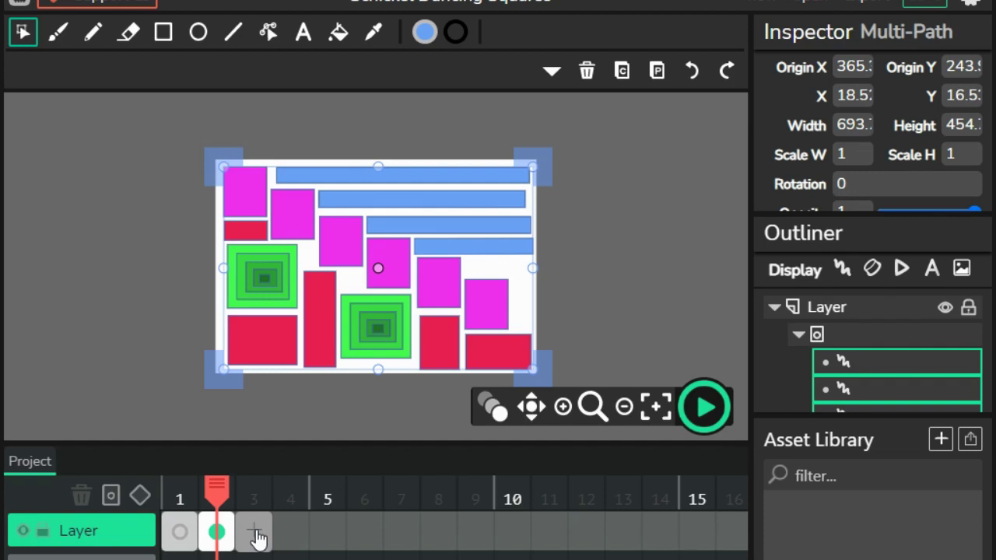
pyautogui.click(255, 534)
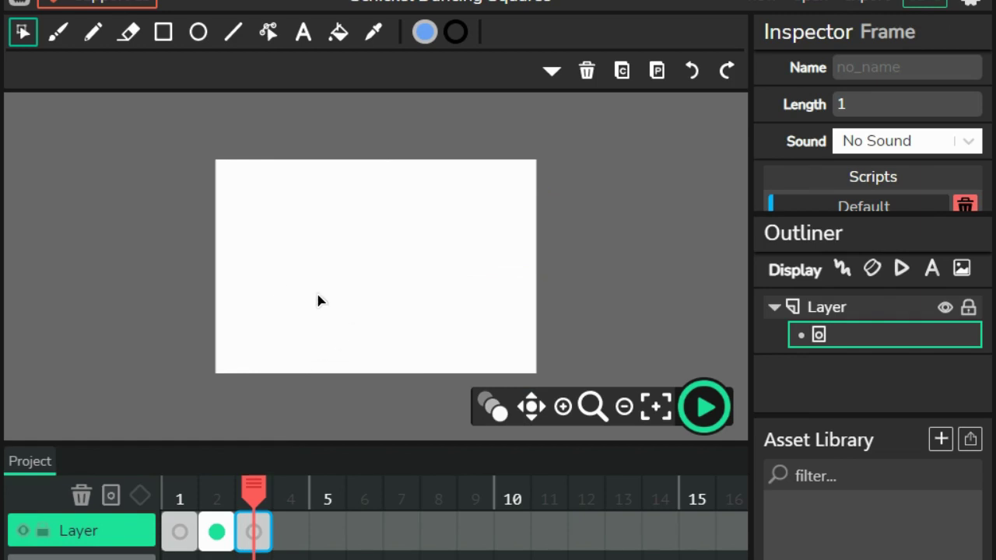
pyautogui.click(657, 72)
pyautogui.click(622, 193)
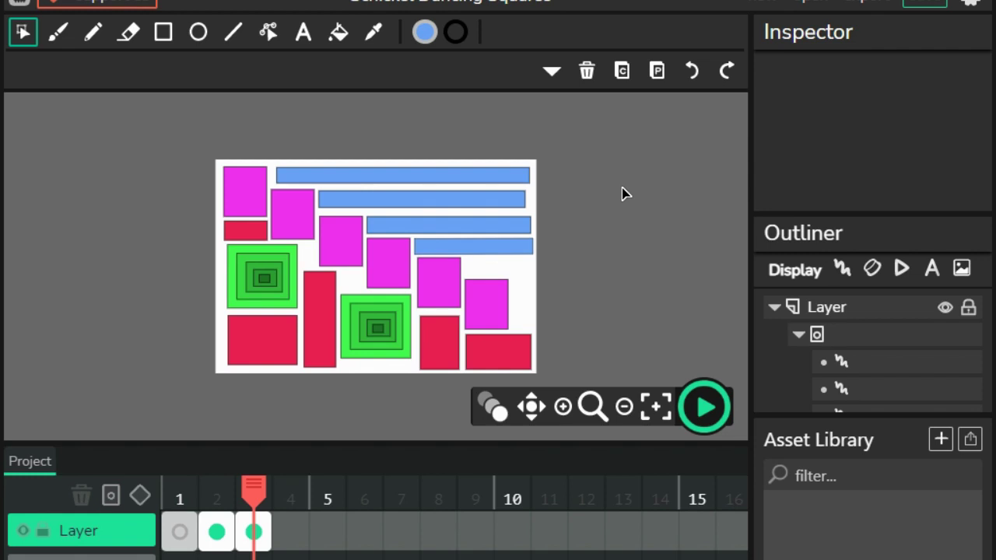
# Rotate the first, third and fifth magenta squares on frame 3 together clockwise by about 9.5 degrees.
pyautogui.click(237, 201)
pyautogui.keyDown('shift'); pyautogui.click(349, 237); pyautogui.keyUp('shift')
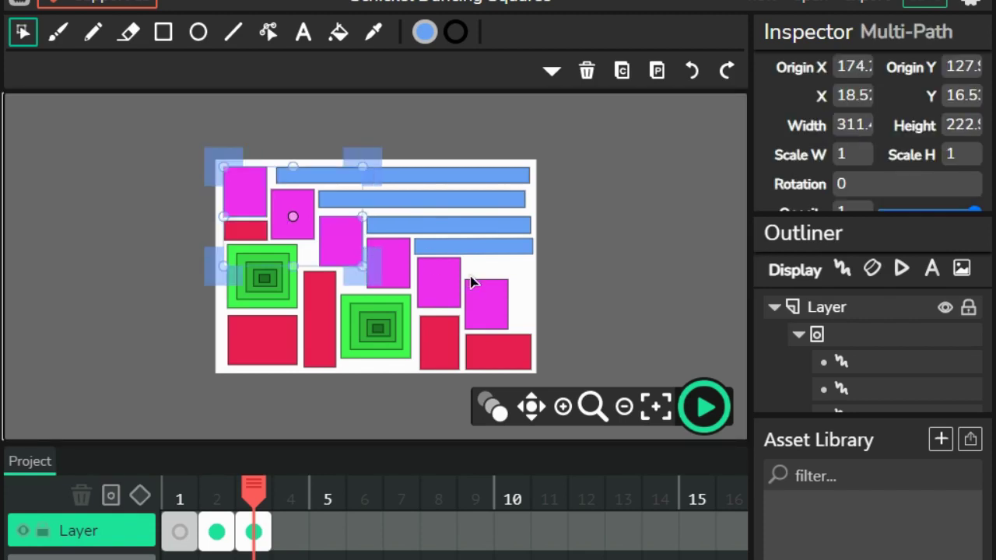
pyautogui.keyDown('shift'); pyautogui.click(439, 296); pyautogui.keyUp('shift')
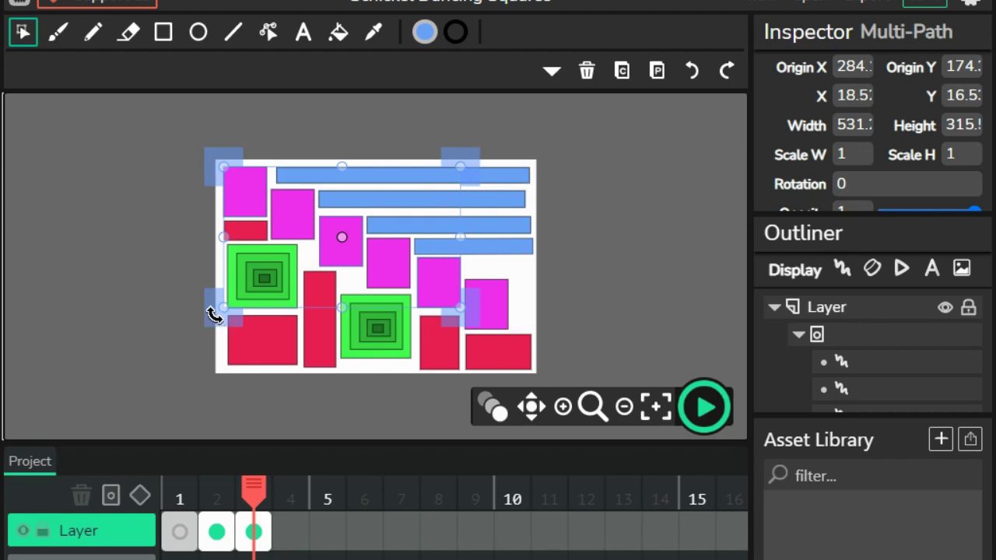
pyautogui.moveTo(214, 315); pyautogui.dragTo(202, 292)
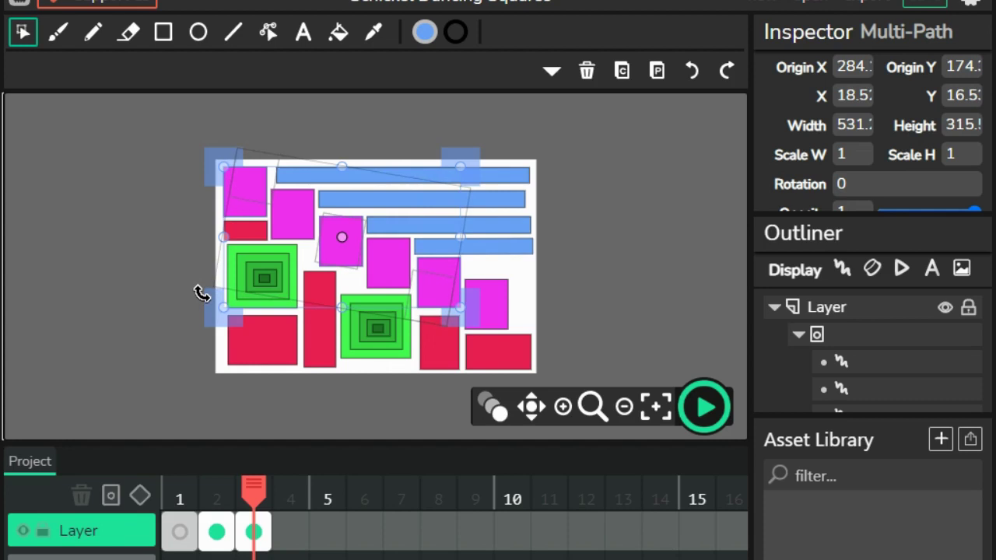
pyautogui.moveTo(201, 292); pyautogui.dragTo(202, 293)
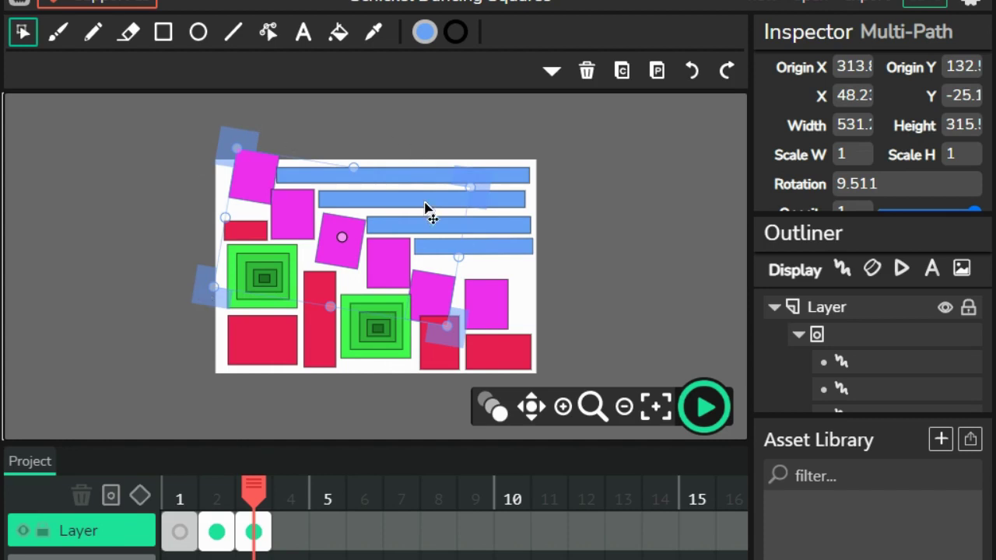
pyautogui.click(164, 315)
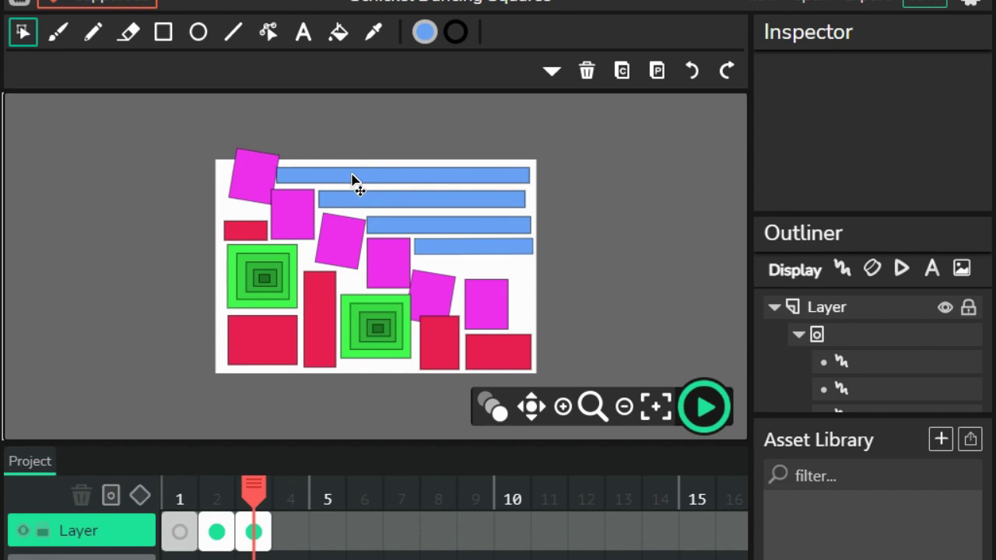
# Nudge the top blue bar on frame 3 left to an X position of about 110.
pyautogui.click(352, 180)
pyautogui.press('Left')
pyautogui.press('Left')
pyautogui.press('Left')
pyautogui.press('Left')
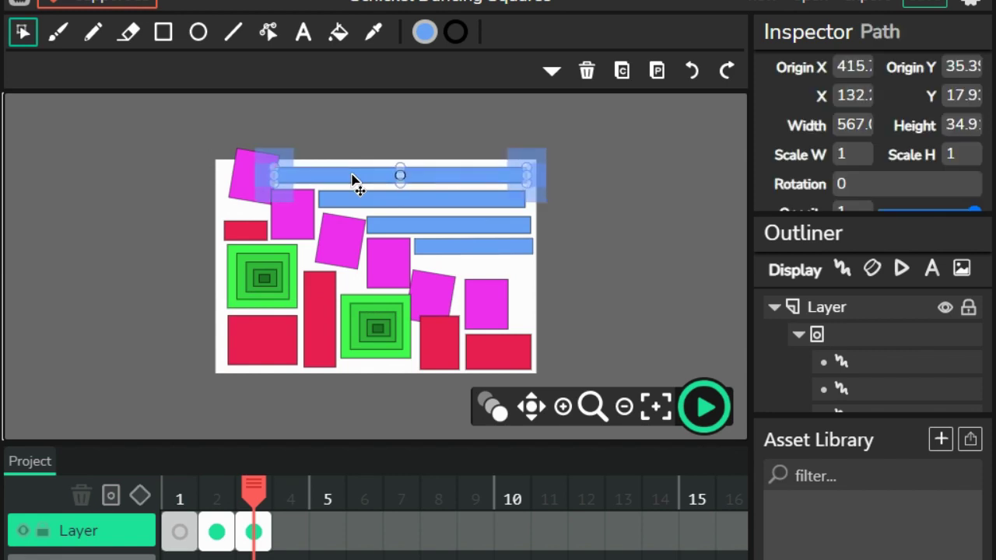
pyautogui.press('Left')
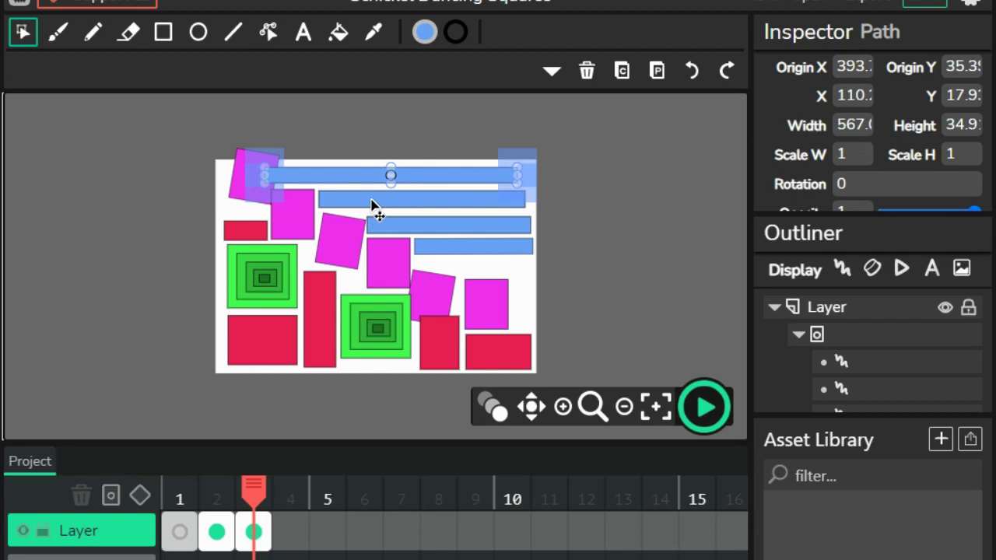
pyautogui.click(567, 354)
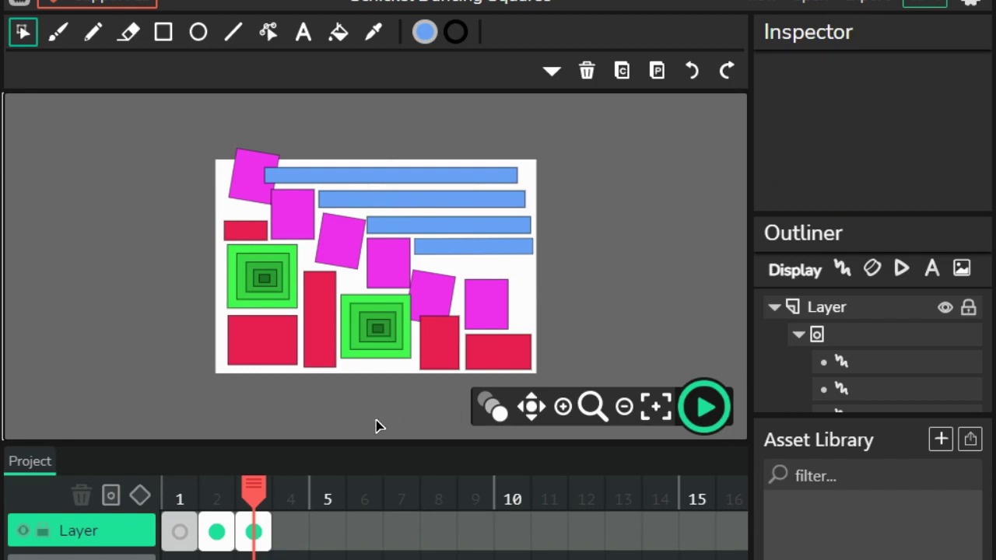
# Turn on onion skinning and move the second blue bar on frame 3 right to an X position of about 270.
pyautogui.click(491, 409)
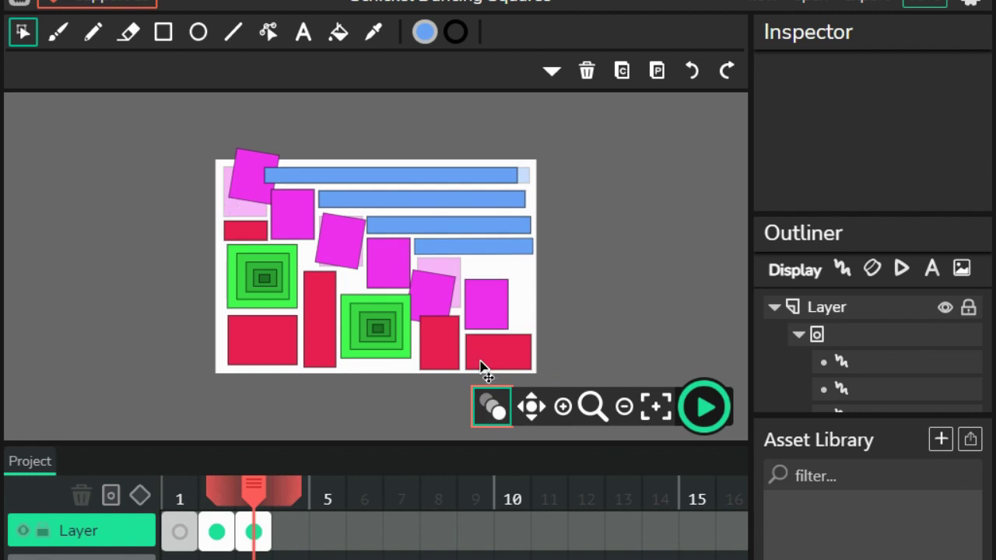
pyautogui.click(491, 409)
pyautogui.click(476, 207)
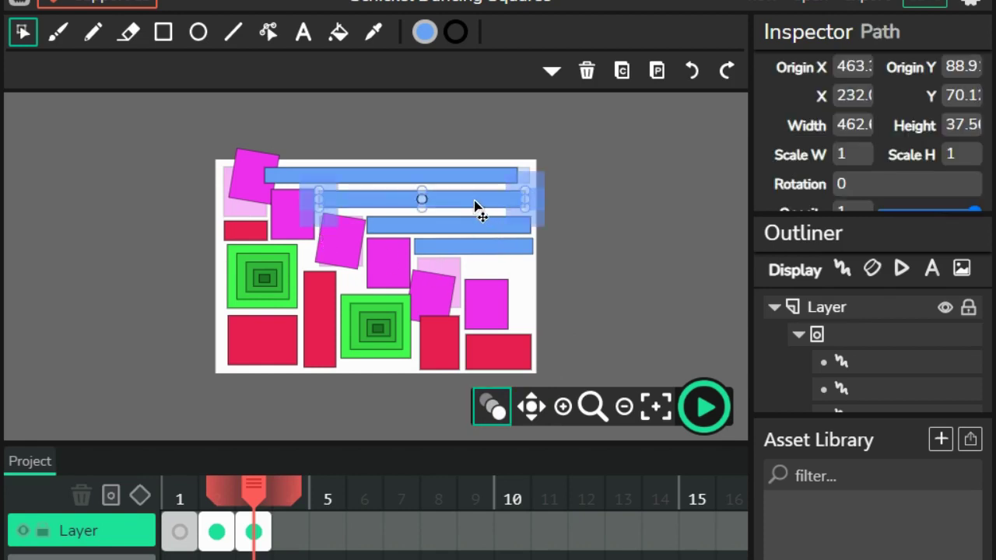
pyautogui.moveTo(474, 207); pyautogui.dragTo(478, 210)
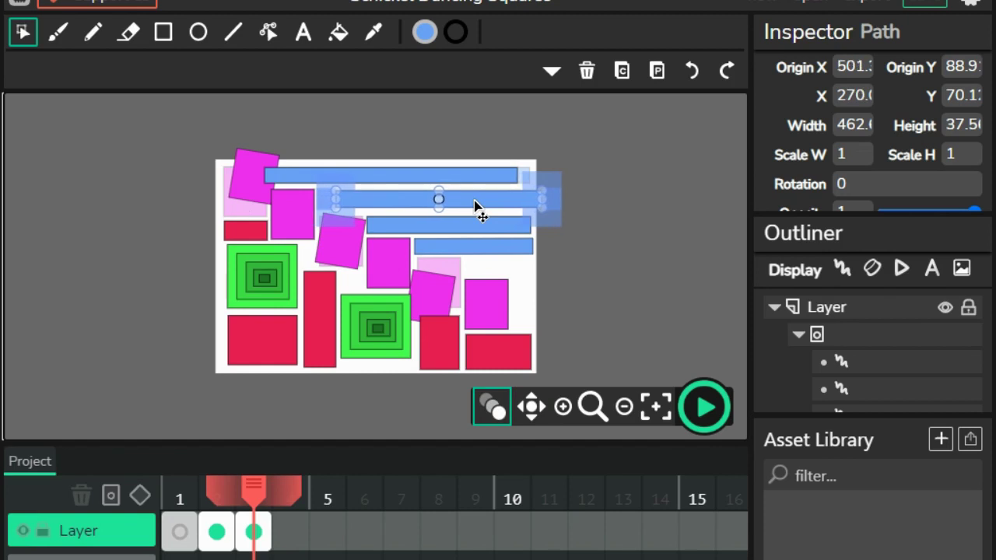
# Nudge the third blue bar on frame 3 left, offsetting it slightly from its position on frame 2.
pyautogui.click(484, 233)
pyautogui.press('Left')
pyautogui.press('Left')
pyautogui.press('Left')
pyautogui.press('Left')
pyautogui.press('Left')
pyautogui.press('Left')
pyautogui.press('Left')
pyautogui.press('Left')
pyautogui.press('Left')
pyautogui.press('Left')
pyautogui.press('Left')
pyautogui.press('Left')
pyautogui.press('Left')
pyautogui.press('Left')
pyautogui.press('Left')
pyautogui.press('Left')
pyautogui.press('Left')
pyautogui.press('Left')
pyautogui.press('Left')
pyautogui.press('Left')
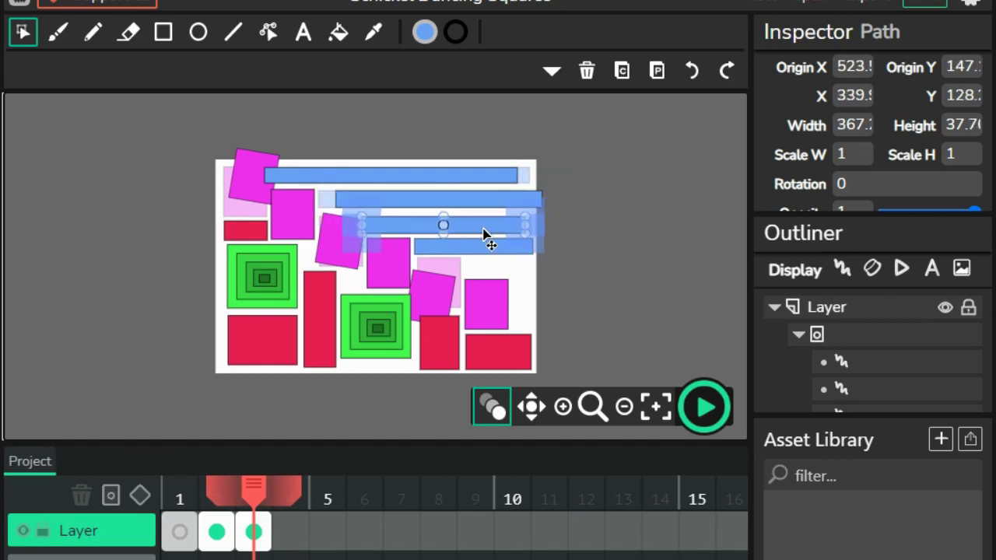
# Nudge the fourth blue bar on frame 3 right, slightly past the right edge of the canvas.
pyautogui.click(483, 247)
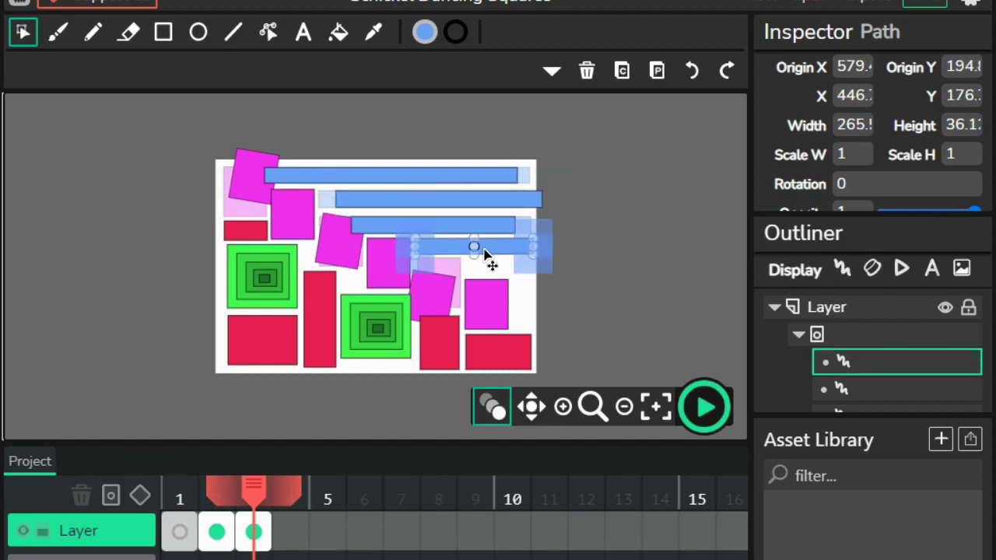
pyautogui.press('Right')
pyautogui.press('Right')
pyautogui.press('Right')
pyautogui.press('Right')
pyautogui.press('Right')
pyautogui.press('Right')
pyautogui.press('Right')
pyautogui.press('Right')
pyautogui.press('Right')
pyautogui.press('Right')
pyautogui.press('Right')
pyautogui.press('Right')
pyautogui.press('Right')
pyautogui.press('Right')
pyautogui.press('Right')
pyautogui.press('Right')
pyautogui.press('Right')
pyautogui.press('Right')
pyautogui.press('Right')
pyautogui.press('Right')
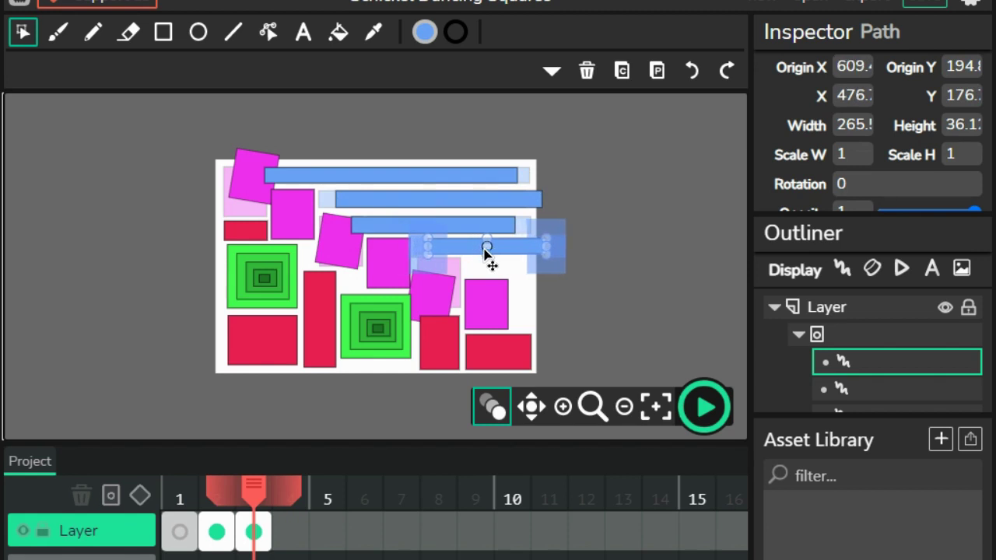
pyautogui.click(654, 368)
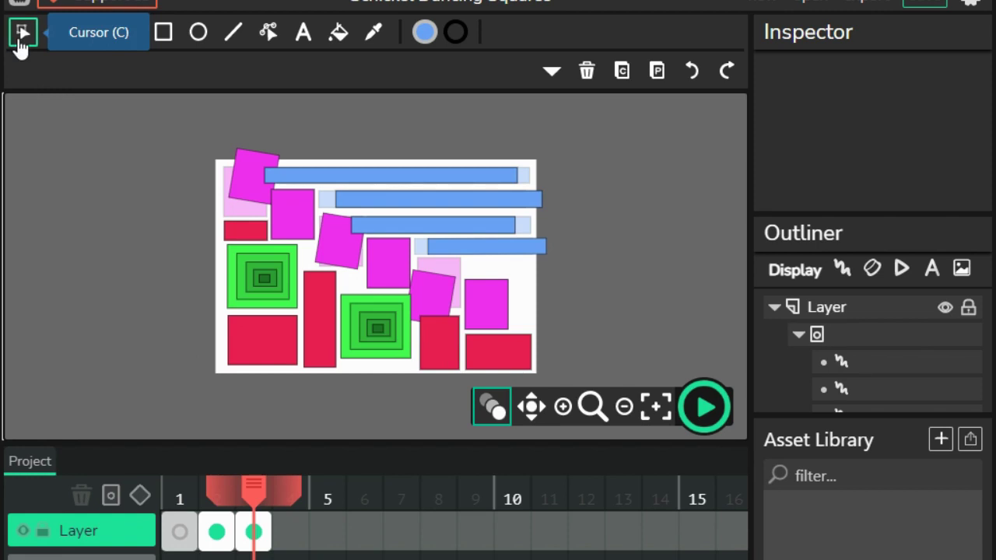
# Enlarge the left group of nested green squares on frame 3 around its centre to about 227 by 214.
pyautogui.moveTo(175, 265); pyautogui.dragTo(293, 296)
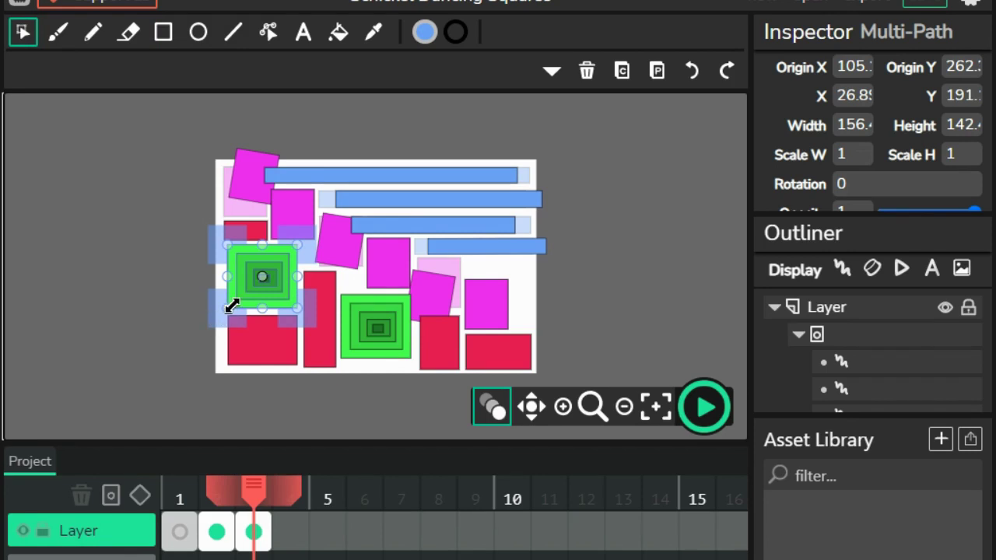
pyautogui.moveTo(227, 307); pyautogui.dragTo(219, 321)
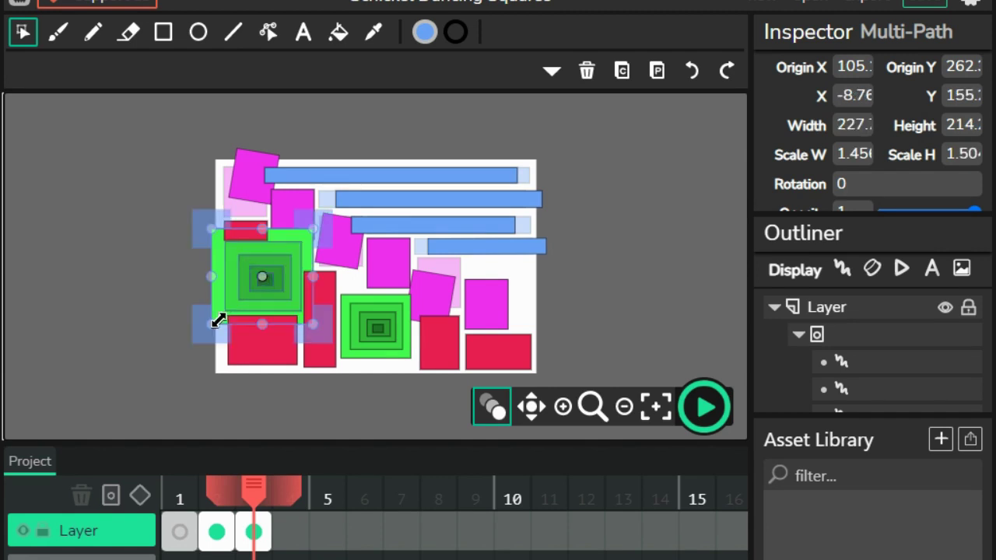
pyautogui.click(185, 366)
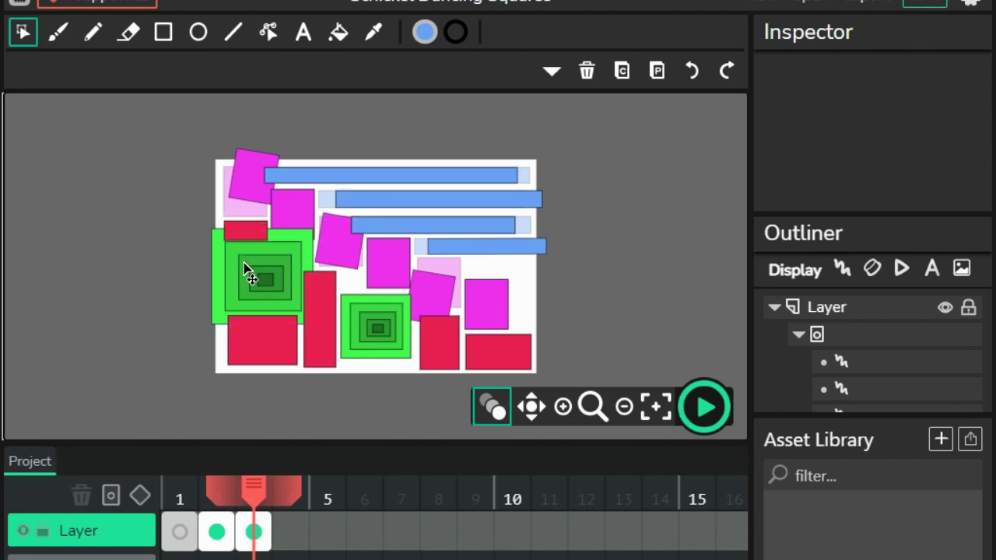
# Enlarge the lower-middle group of nested green squares on frame 3 around its centre to nearly the left group's size.
pyautogui.moveTo(378, 397); pyautogui.dragTo(365, 319)
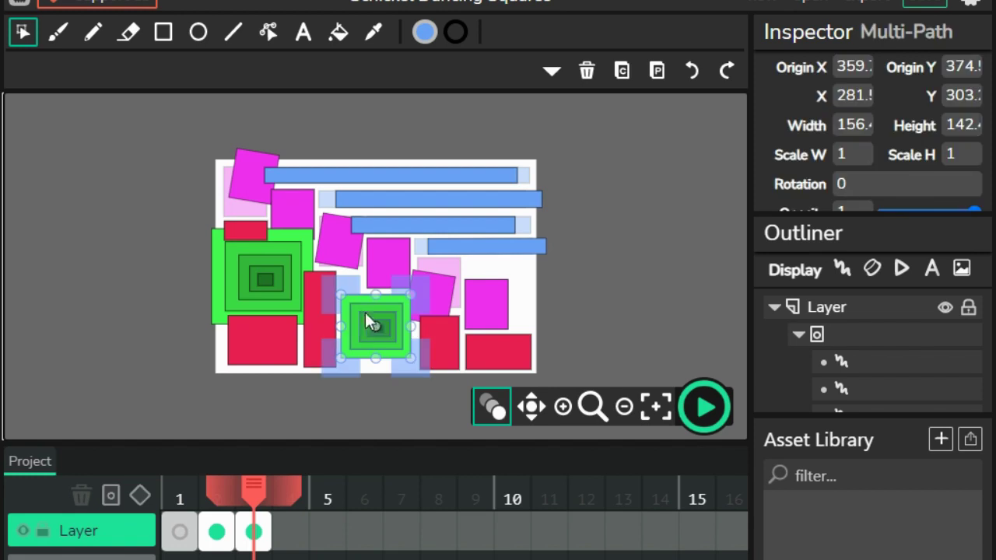
pyautogui.moveTo(410, 357); pyautogui.dragTo(419, 368)
pyautogui.click(411, 425)
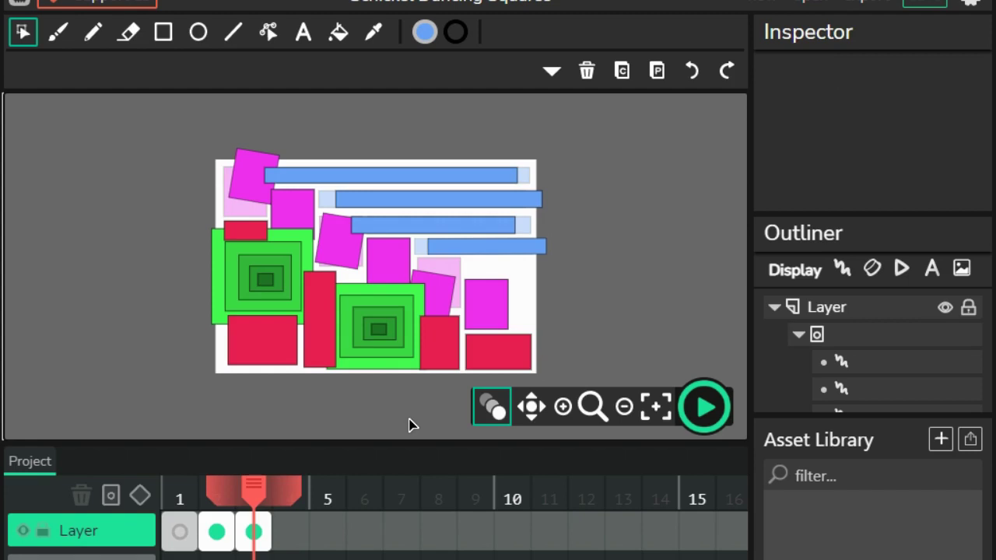
# Copy all the artwork from frame 3 and paste it into a new frame 4.
pyautogui.hotkey('ctrl', 'a')
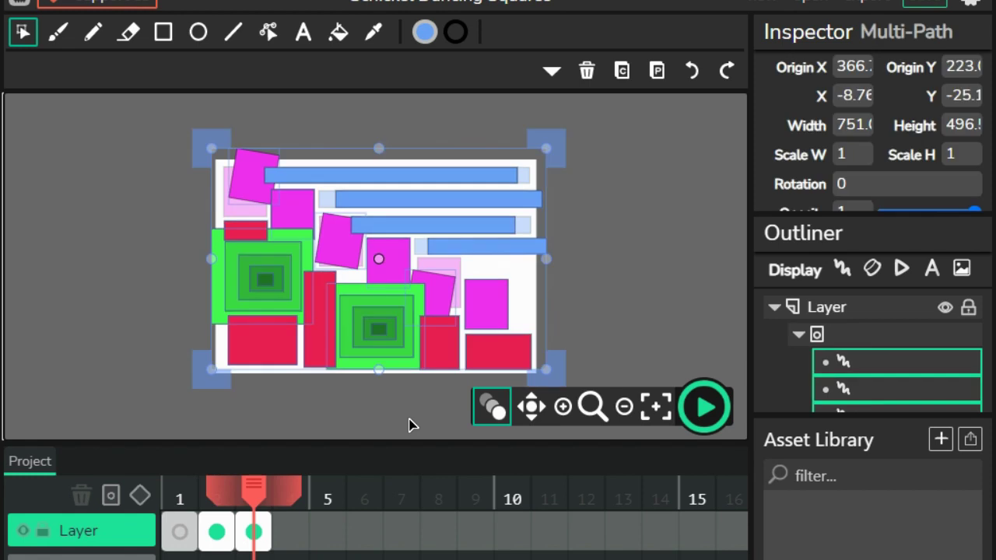
pyautogui.click(623, 72)
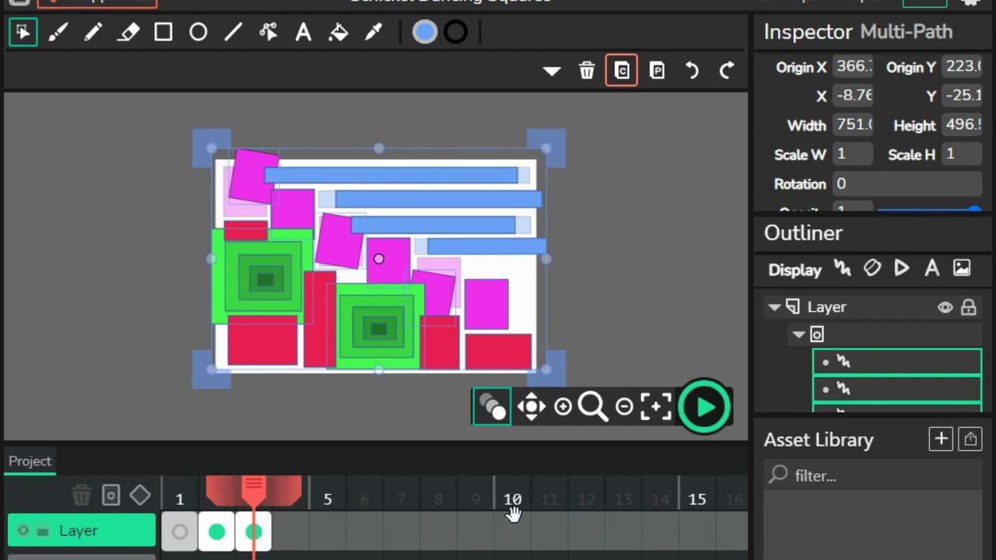
pyautogui.click(292, 533)
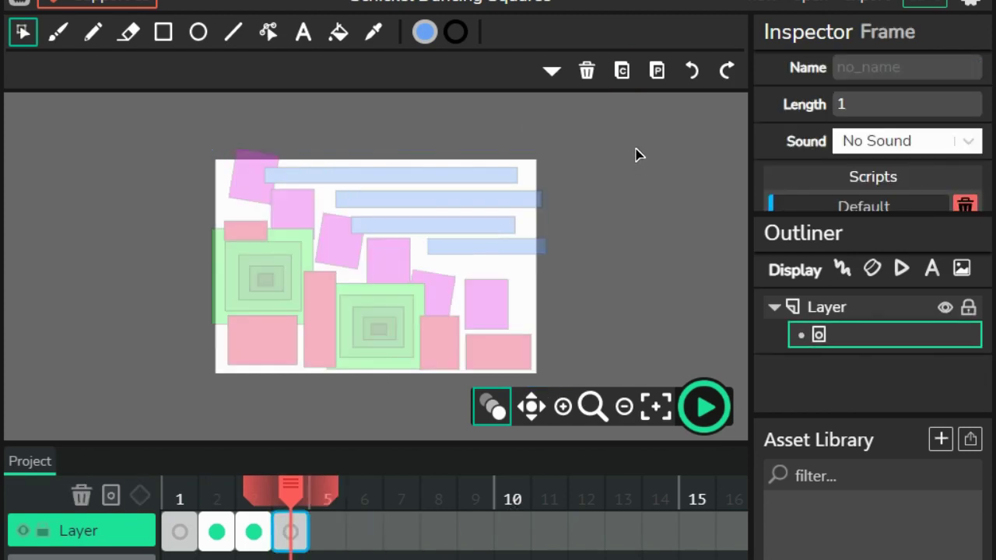
pyautogui.click(657, 71)
pyautogui.click(651, 193)
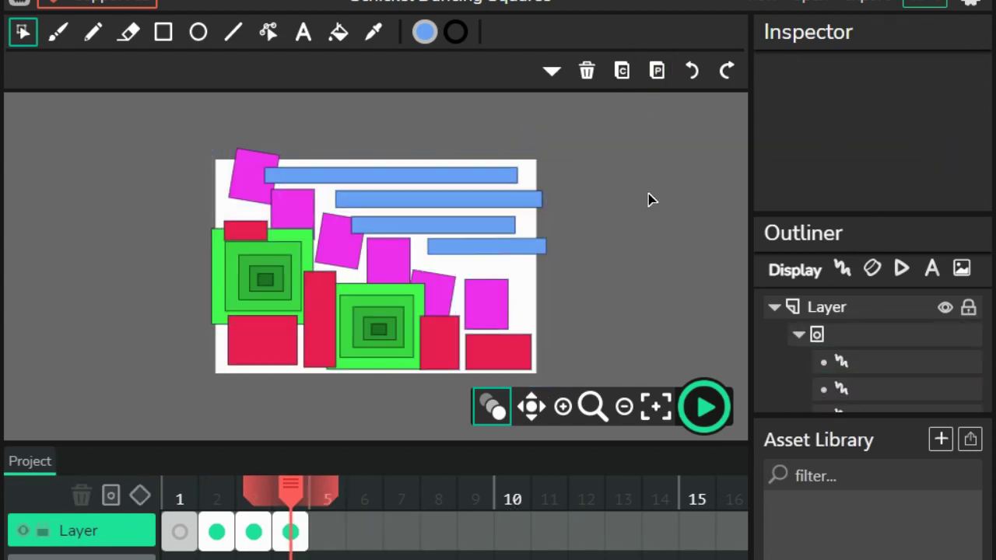
# Rotate the three tilted magenta squares on frame 4 together further clockwise.
pyautogui.click(250, 190)
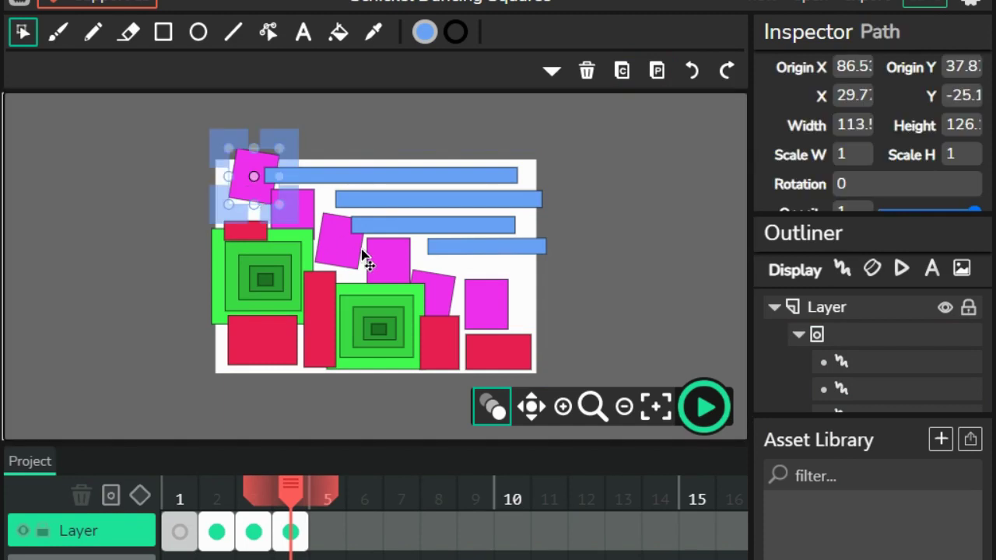
pyautogui.keyDown('shift'); pyautogui.click(341, 252); pyautogui.keyUp('shift')
pyautogui.keyDown('shift'); pyautogui.click(446, 292); pyautogui.keyUp('shift')
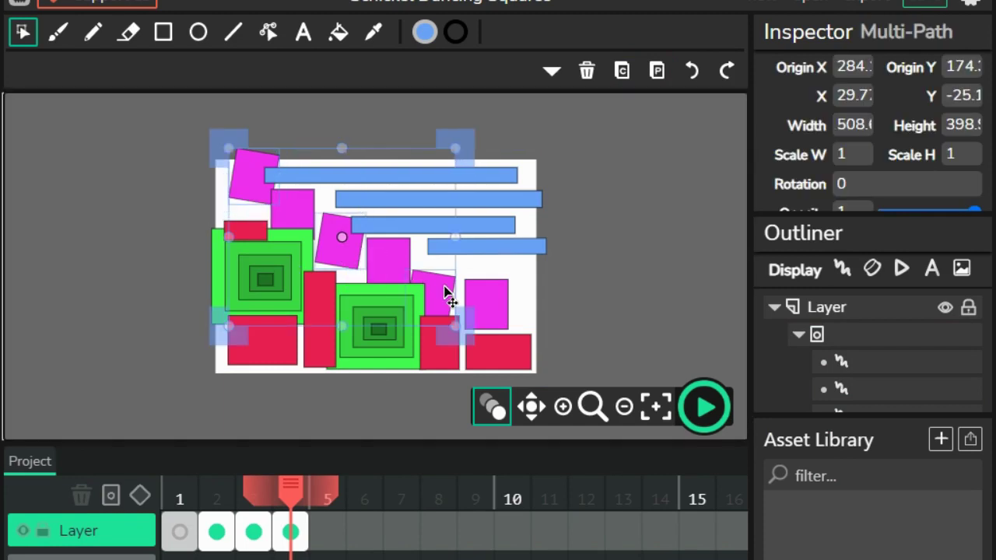
pyautogui.moveTo(462, 138); pyautogui.dragTo(477, 157)
# Nudge the first and third blue bars on frame 4 together left to an X position of about 66.
pyautogui.click(515, 180)
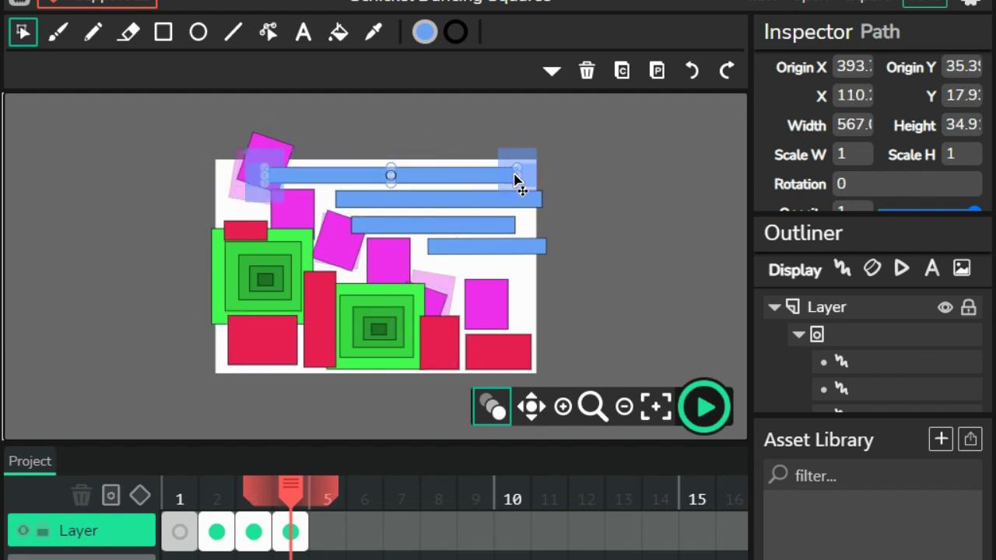
pyautogui.keyDown('shift'); pyautogui.click(494, 231); pyautogui.keyUp('shift')
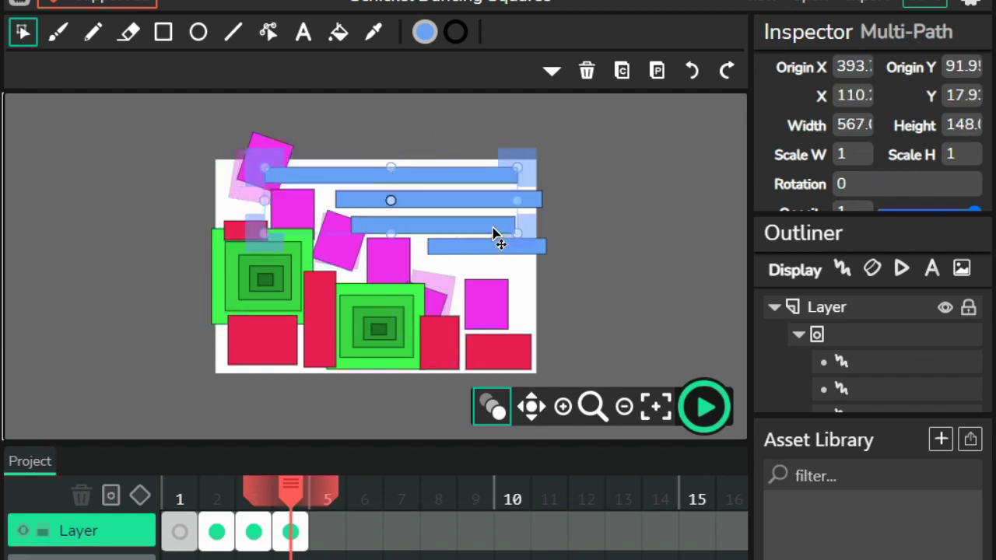
pyautogui.press('Left')
pyautogui.press('Left')
pyautogui.press('Left')
pyautogui.press('Left')
pyautogui.press('Left')
pyautogui.press('Left')
pyautogui.press('Left')
pyautogui.press('Left')
pyautogui.press('Left')
pyautogui.press('Left')
pyautogui.press('Left')
pyautogui.press('Left')
pyautogui.press('Left')
pyautogui.press('Left')
pyautogui.press('Left')
pyautogui.press('Left')
pyautogui.press('Left')
pyautogui.press('Left')
pyautogui.press('Left')
pyautogui.press('Left')
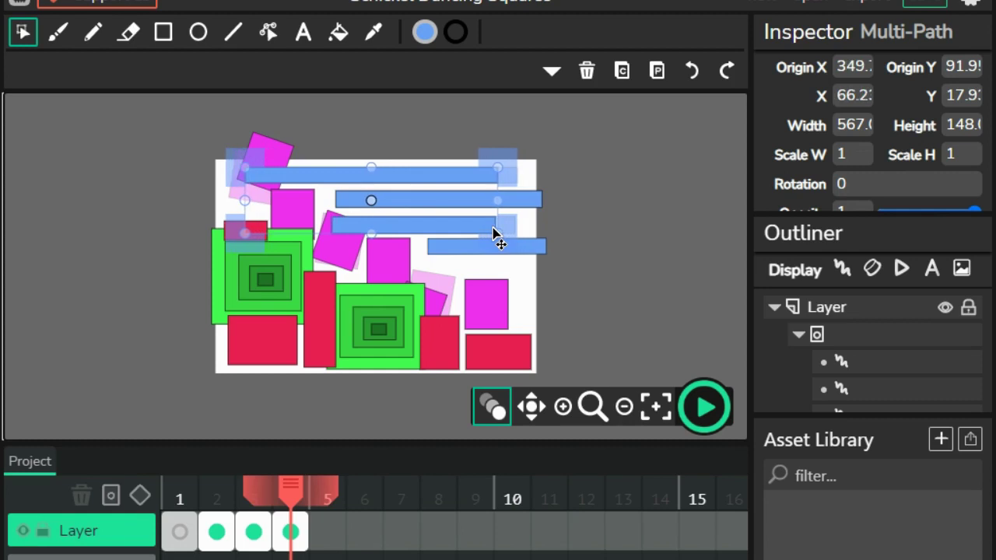
# Nudge the second and fourth blue bars on frame 4 together right to an X position of about 329.
pyautogui.click(529, 201)
pyautogui.keyDown('shift'); pyautogui.click(529, 253); pyautogui.keyUp('shift')
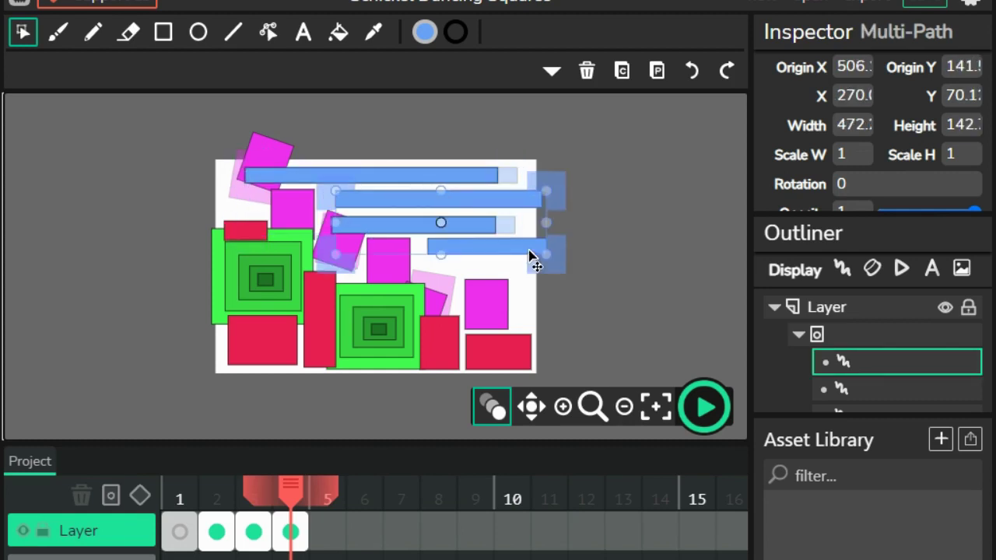
pyautogui.press('Right')
pyautogui.press('Right')
pyautogui.press('Right')
pyautogui.press('Right')
pyautogui.press('Right')
pyautogui.press('Right')
pyautogui.press('Right')
pyautogui.press('Right')
pyautogui.press('Right')
pyautogui.press('Right')
pyautogui.press('Right')
pyautogui.press('Right')
pyautogui.press('Right')
pyautogui.press('Right')
pyautogui.press('Right')
pyautogui.press('Right')
pyautogui.press('Right')
pyautogui.press('Right')
pyautogui.press('Right')
pyautogui.press('Right')
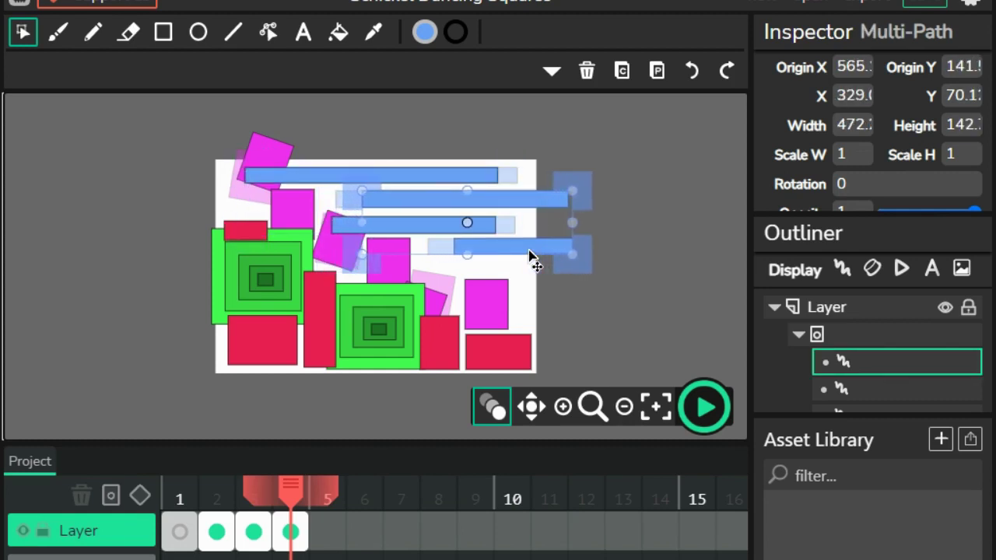
# Enlarge the left group of nested green squares on frame 4 around its centre to about 1.22 width scale and 1.44 height scale.
pyautogui.click(103, 306)
pyautogui.moveTo(173, 266); pyautogui.dragTo(288, 290)
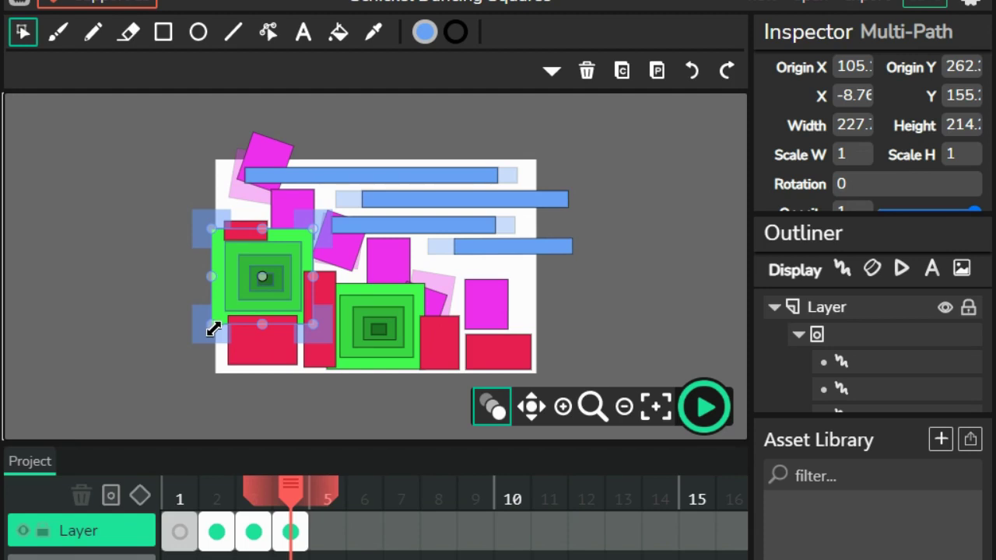
pyautogui.moveTo(213, 329); pyautogui.dragTo(202, 352)
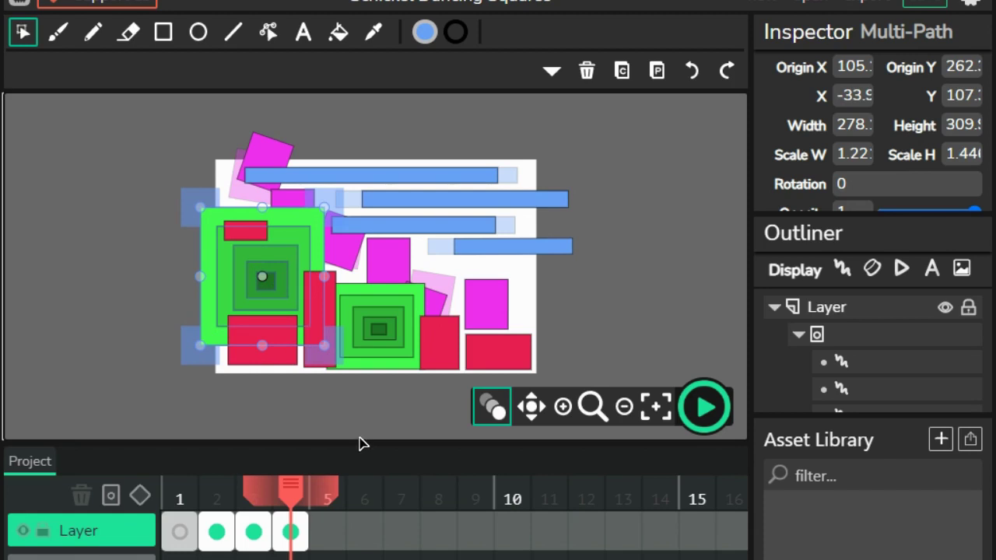
# Enlarge the lower-middle group of nested green squares on frame 4 around its centre until it extends slightly below the canvas.
pyautogui.click(374, 406)
pyautogui.moveTo(377, 404); pyautogui.dragTo(371, 311)
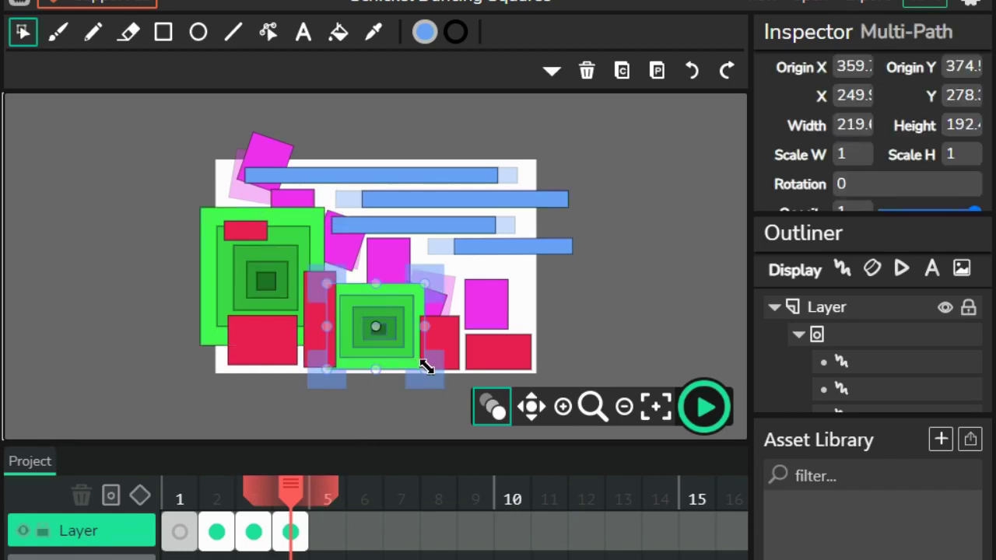
pyautogui.moveTo(426, 367); pyautogui.dragTo(442, 381)
pyautogui.click(382, 428)
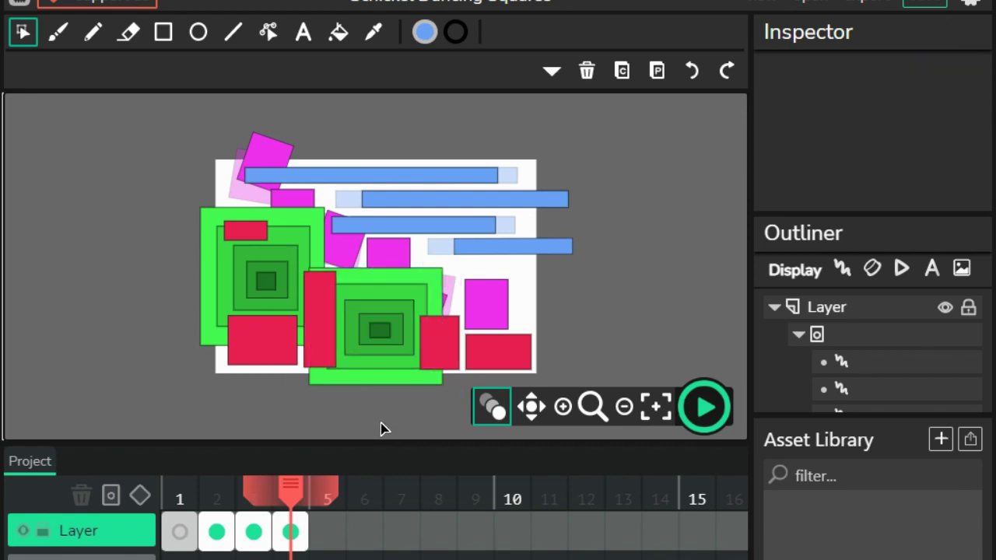
# Copy all the artwork from frame 4 and paste it into a new frame 5.
pyautogui.hotkey('ctrl', 'a')
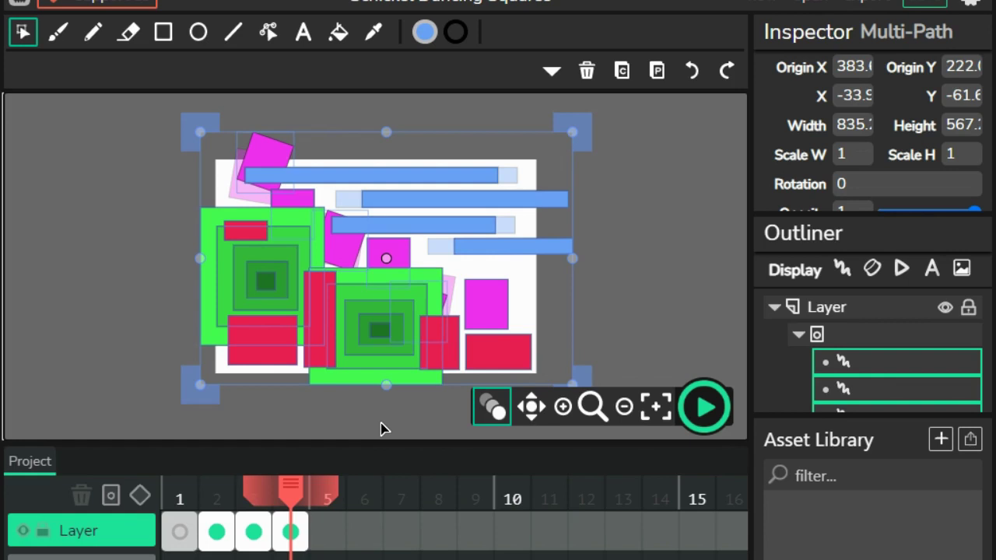
pyautogui.click(332, 529)
pyautogui.hotkey('ctrl', 'v')
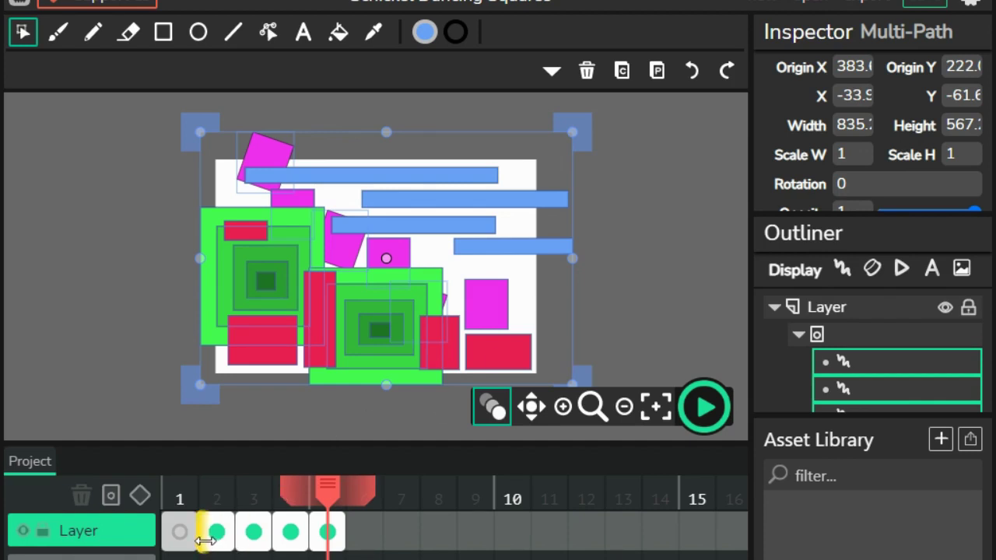
# Preview the animation from the empty frame 1, and stop the playback.
pyautogui.click(180, 534)
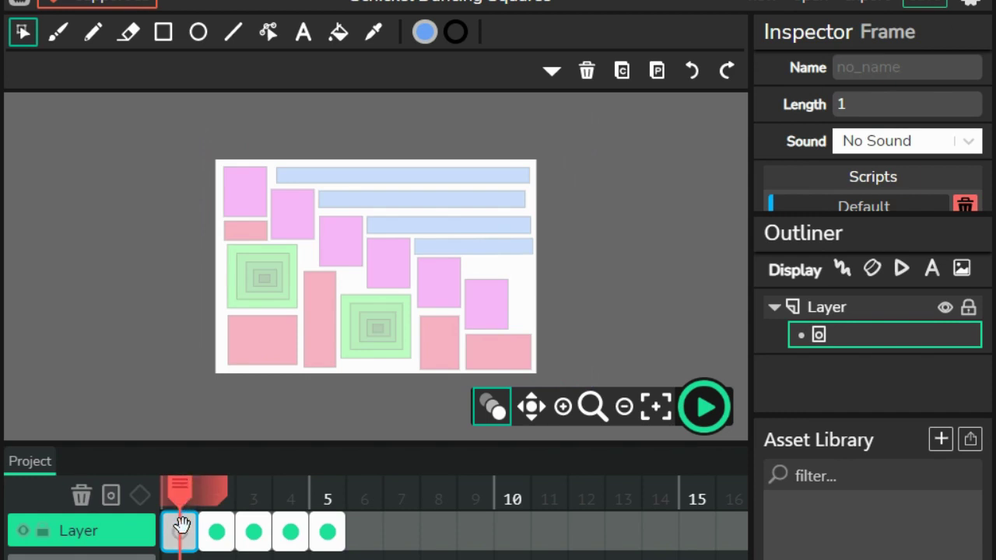
pyautogui.click(704, 408)
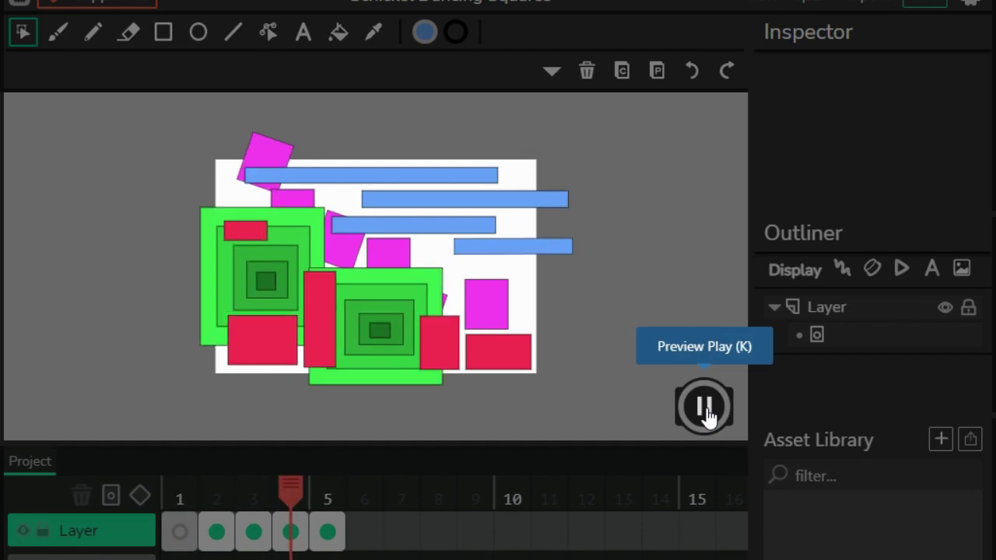
pyautogui.click(704, 406)
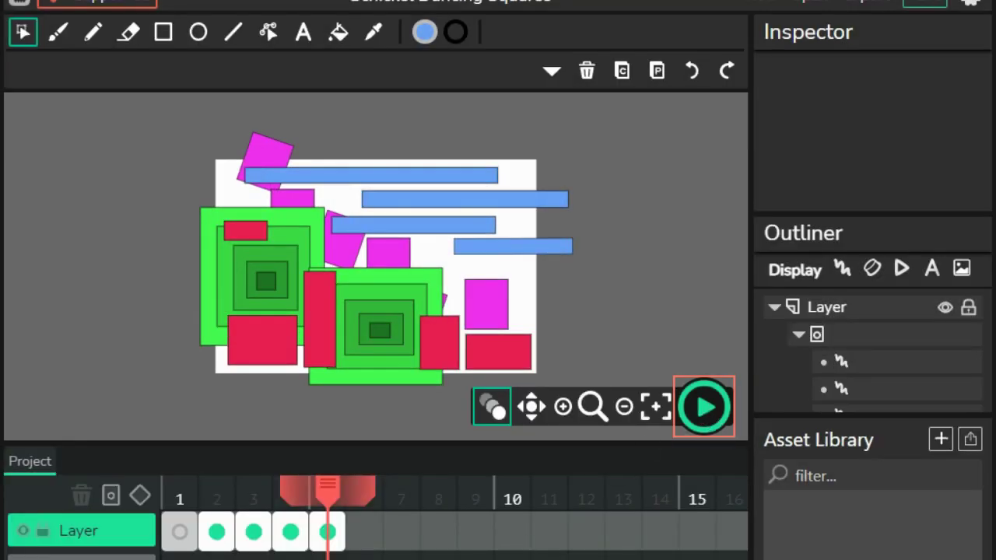